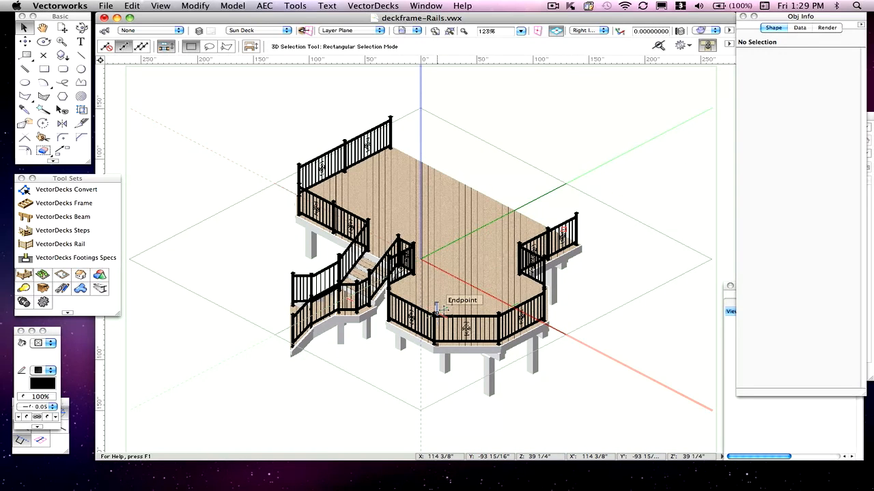
Open the rail settings of the sun deck frame and view its rail object options.
{"action": "left_click", "coordinate": [501, 203]}
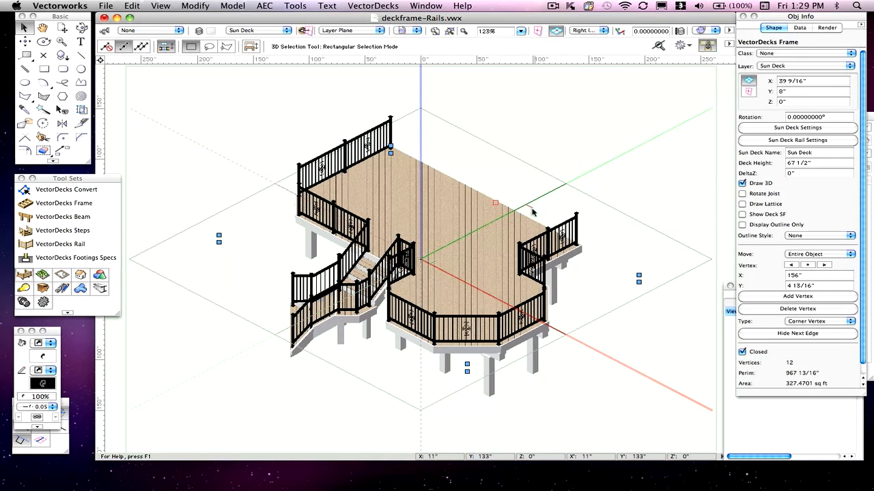
{"action": "left_click", "coordinate": [824, 142]}
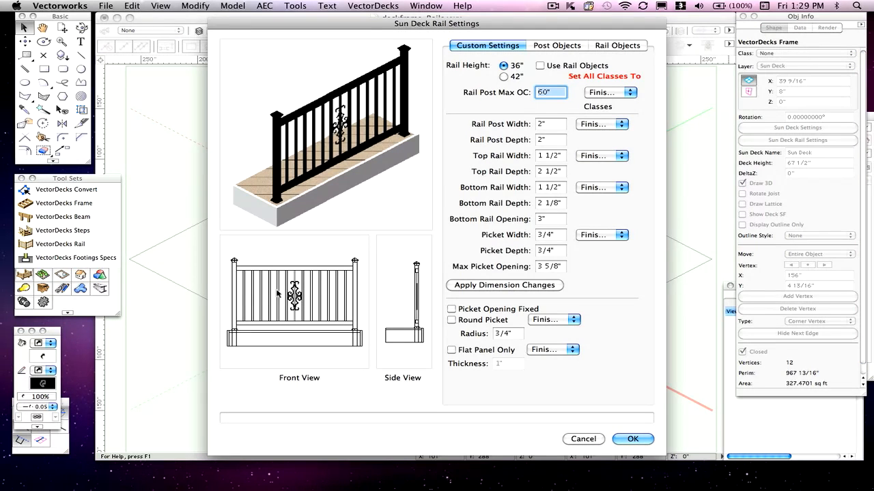
{"action": "left_click", "coordinate": [616, 46]}
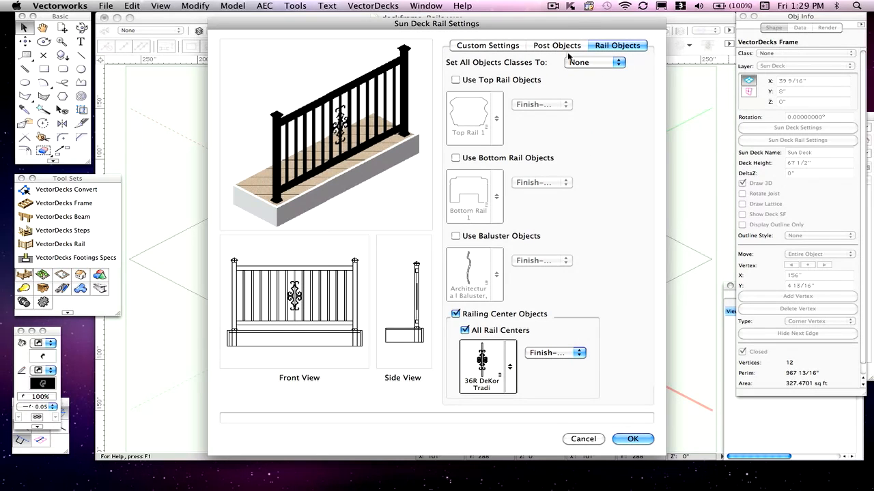
Preview the deck railing with Use Rail Objects enabled, and switch that option back off.
{"action": "left_click", "coordinate": [513, 47]}
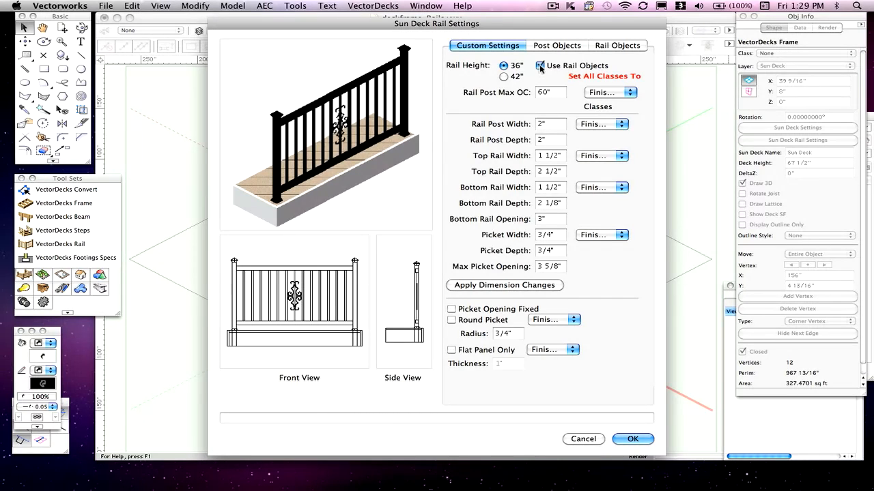
{"action": "left_click", "coordinate": [615, 45]}
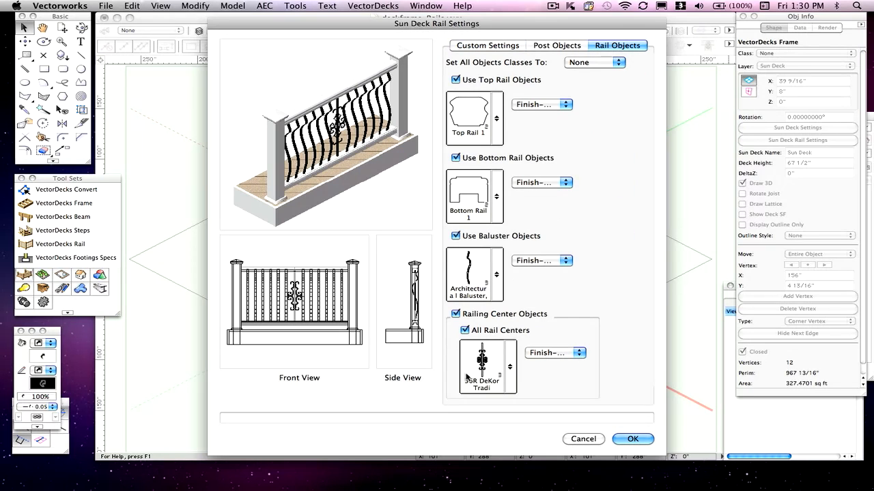
{"action": "left_click", "coordinate": [501, 45]}
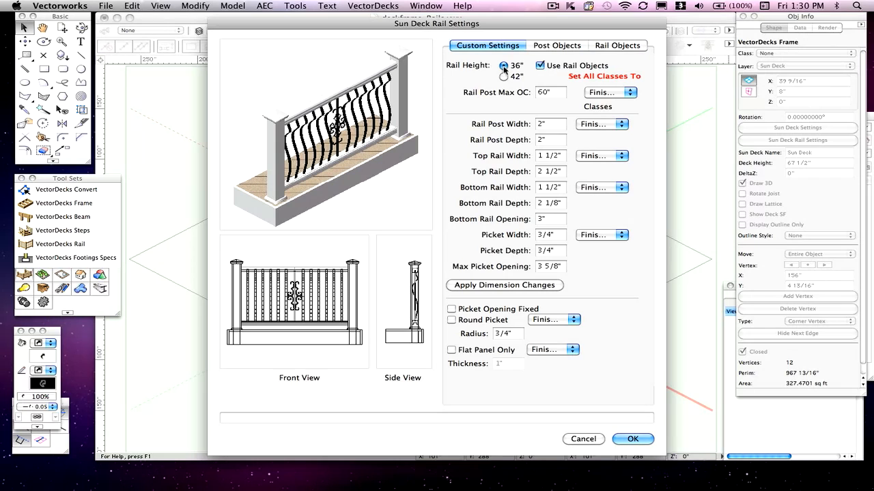
{"action": "left_click", "coordinate": [540, 66]}
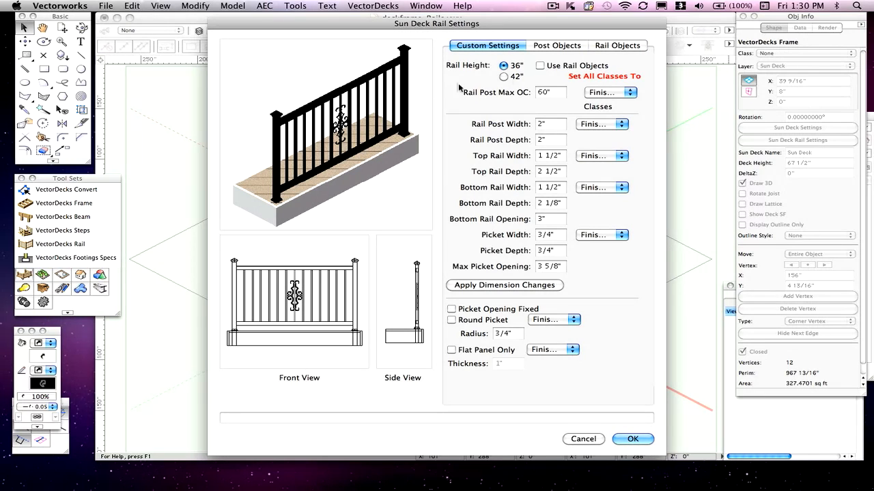
Turn off All Rail Centers for the railing center objects and apply the deck's rail settings.
{"action": "left_click", "coordinate": [604, 48]}
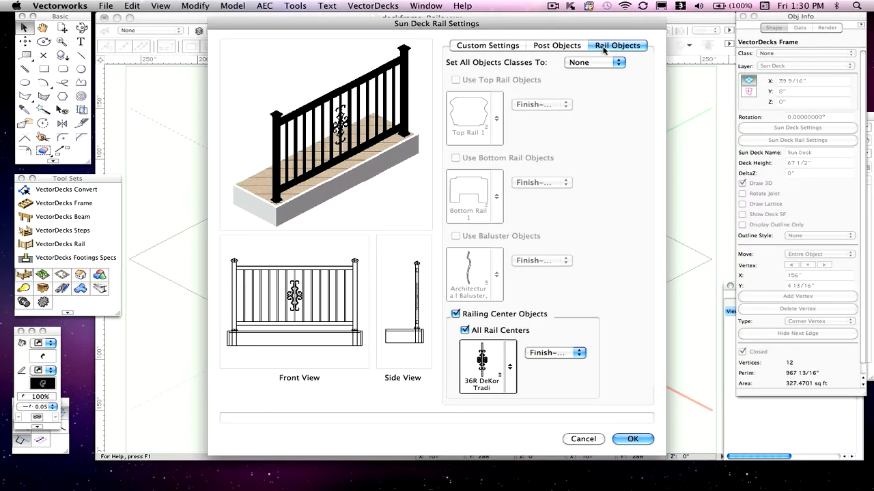
{"action": "left_click", "coordinate": [465, 331]}
{"action": "left_click", "coordinate": [633, 439]}
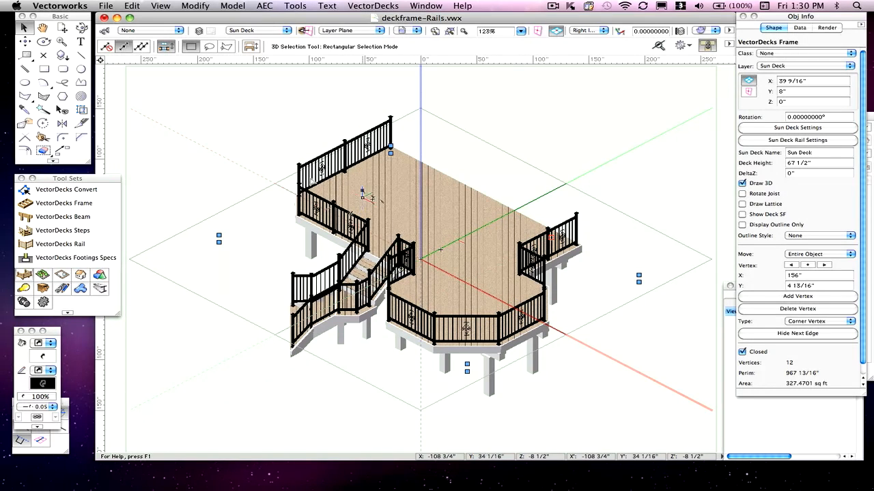
Inspect the deck's two separate railing objects by selecting each in turn, and clear the selection.
{"action": "left_click", "coordinate": [626, 145]}
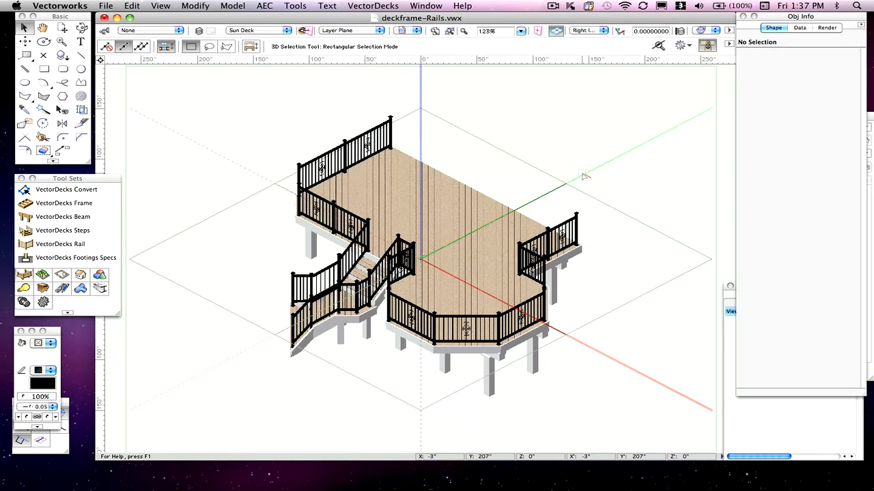
{"action": "left_click", "coordinate": [573, 214]}
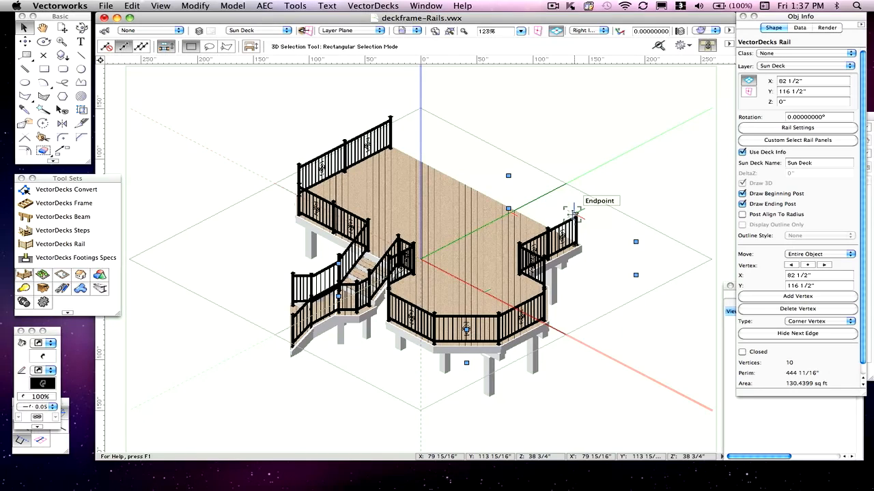
{"action": "left_click", "coordinate": [390, 118]}
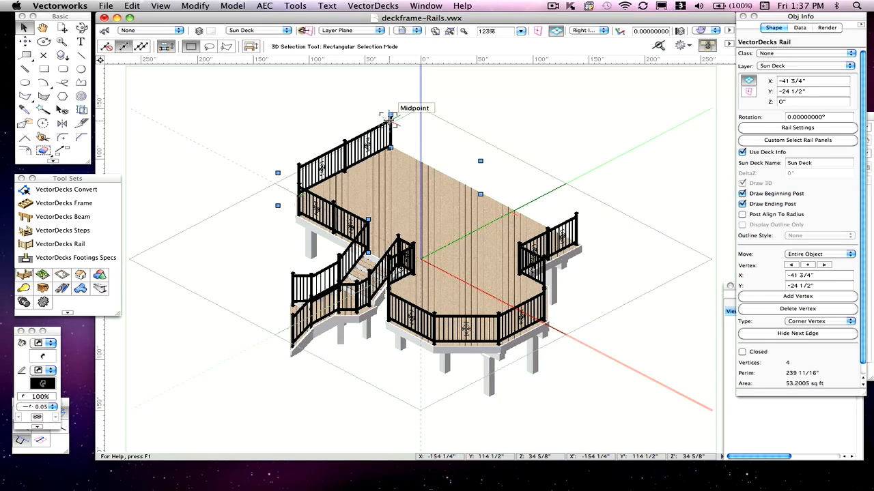
{"action": "left_click", "coordinate": [600, 191]}
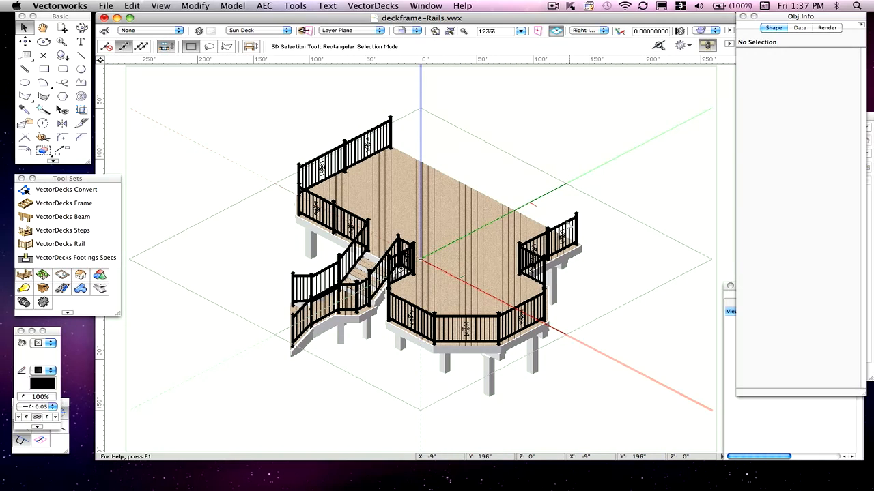
Open the custom rail panel selection for the railing around the angled bay and check the label font sizes offered.
{"action": "left_click", "coordinate": [568, 225]}
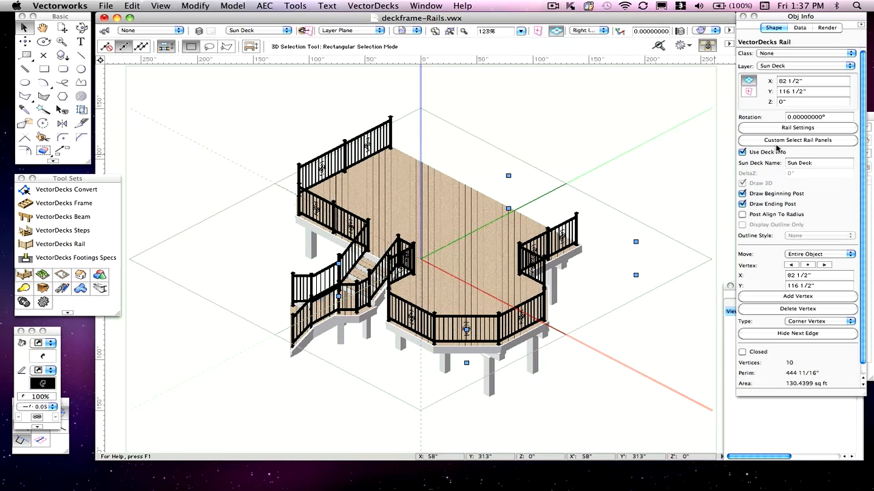
{"action": "left_click", "coordinate": [776, 141]}
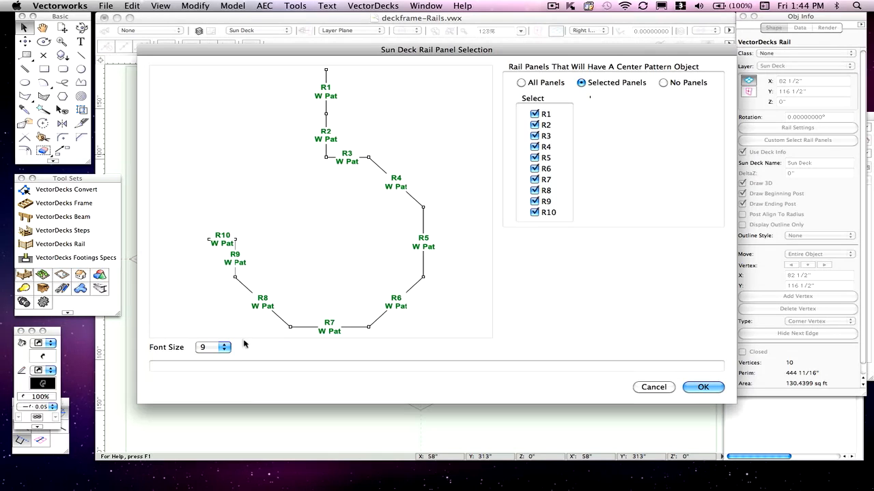
{"action": "left_click", "coordinate": [220, 348]}
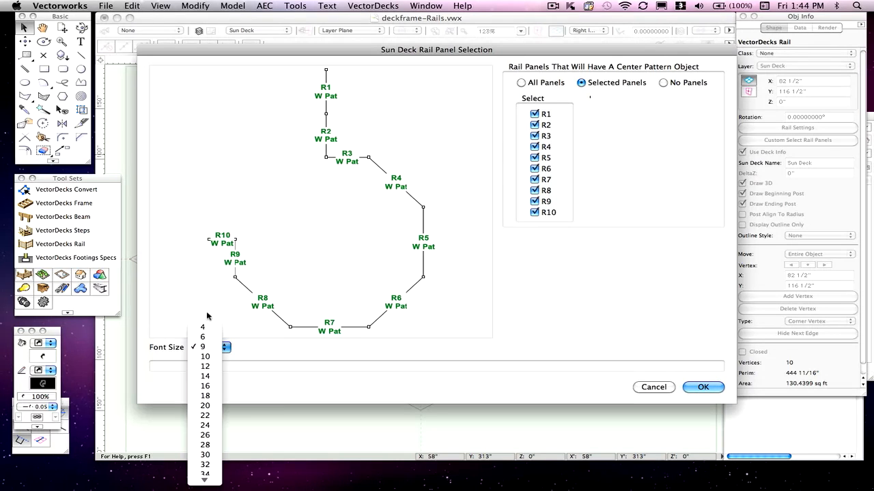
{"action": "left_click", "coordinate": [245, 306]}
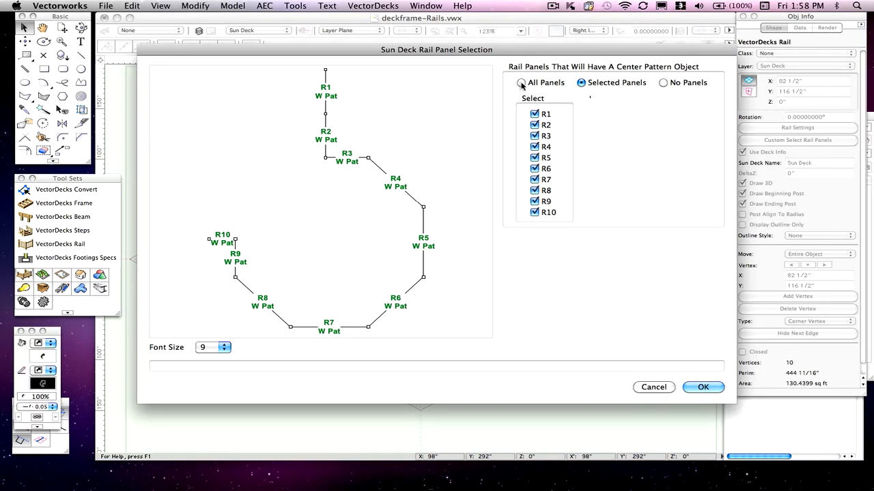
Limit the center pattern to selected panels, excluding R1, R2, R9 and R10.
{"action": "left_click", "coordinate": [522, 83]}
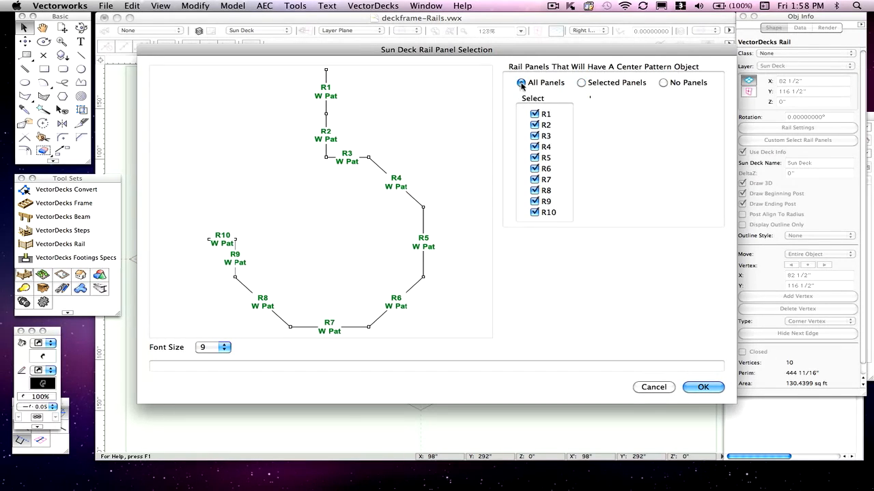
{"action": "left_click", "coordinate": [580, 83]}
{"action": "left_click", "coordinate": [535, 116]}
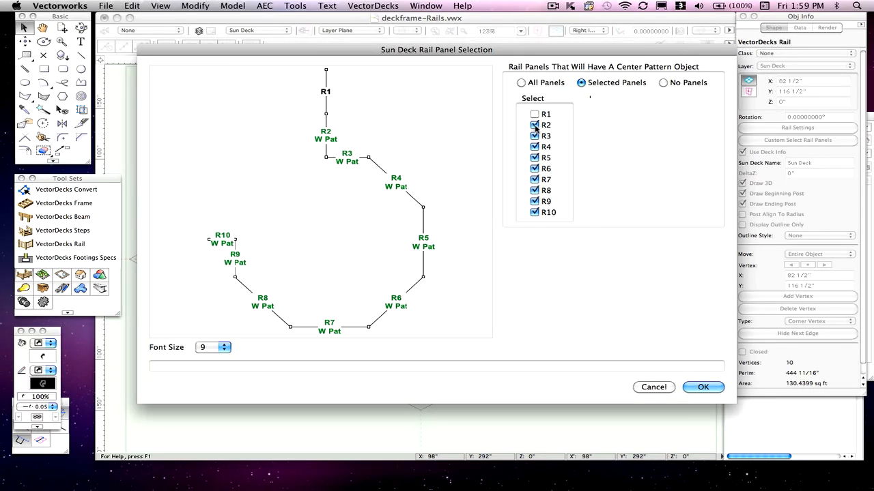
{"action": "left_click", "coordinate": [535, 126]}
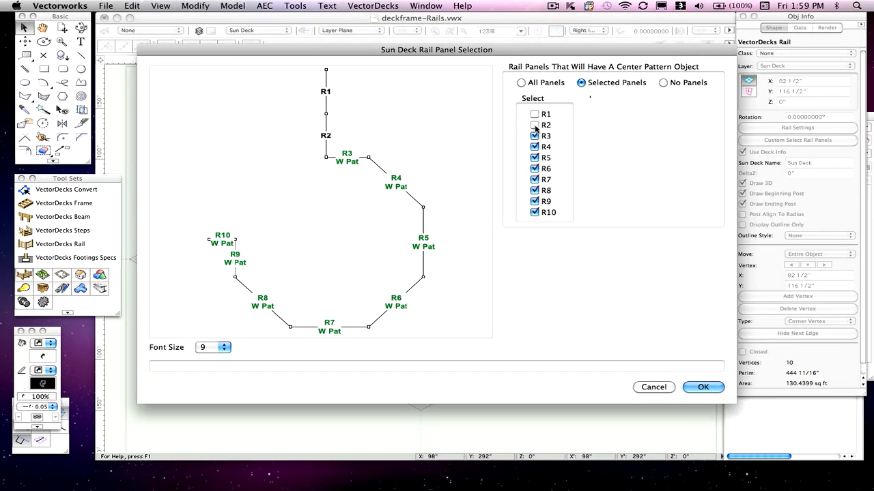
{"action": "left_click", "coordinate": [535, 212]}
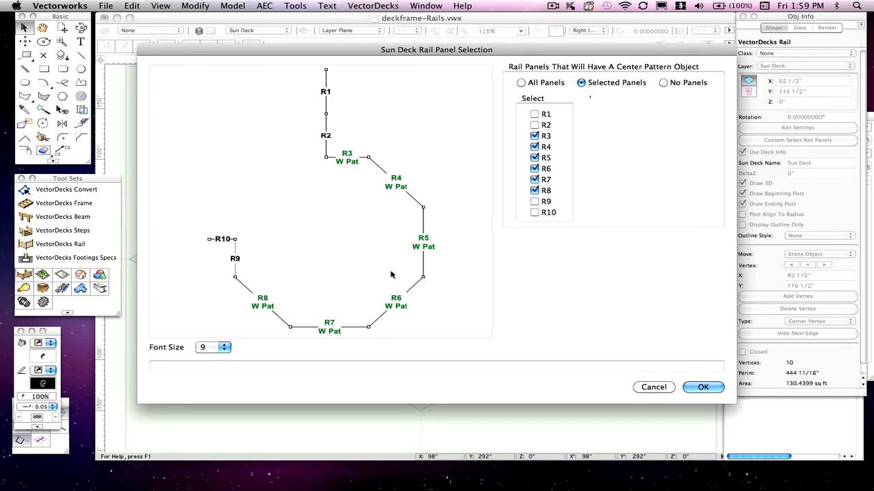
Clear the center pattern from all panels, assign it only to panels R5 and R7, and apply the selection.
{"action": "left_click", "coordinate": [663, 83]}
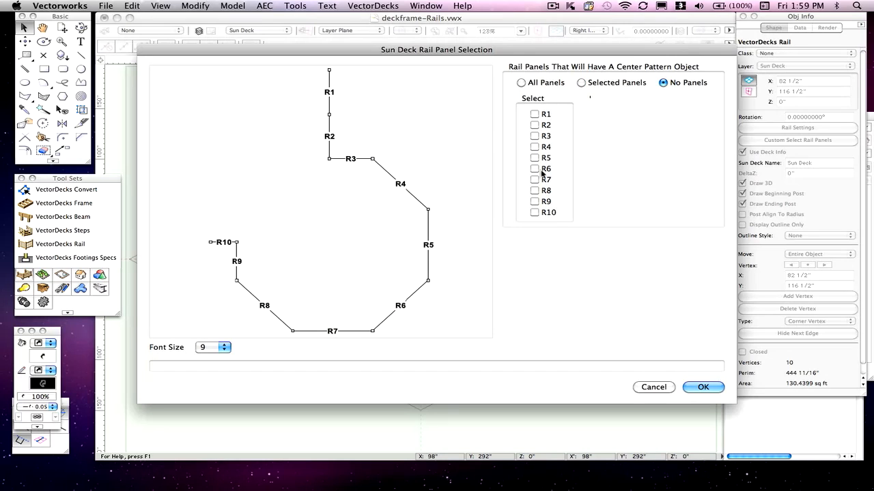
{"action": "left_click", "coordinate": [582, 83]}
{"action": "left_click", "coordinate": [535, 158]}
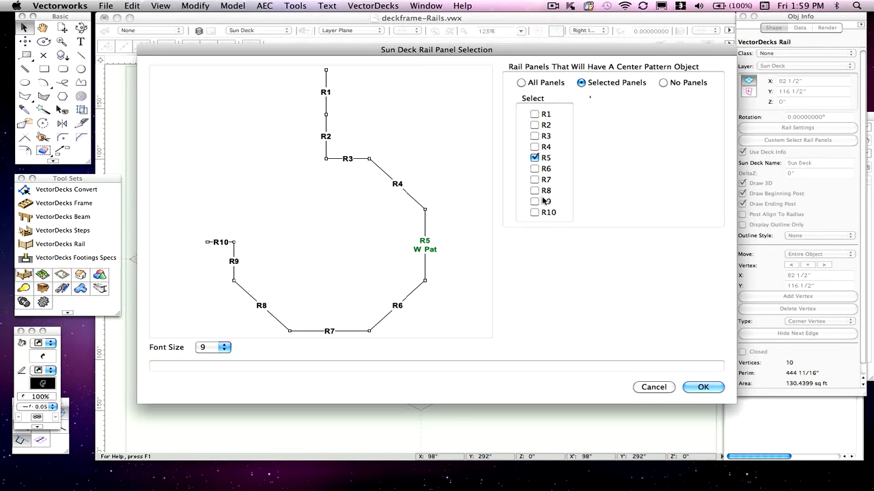
{"action": "left_click", "coordinate": [535, 181]}
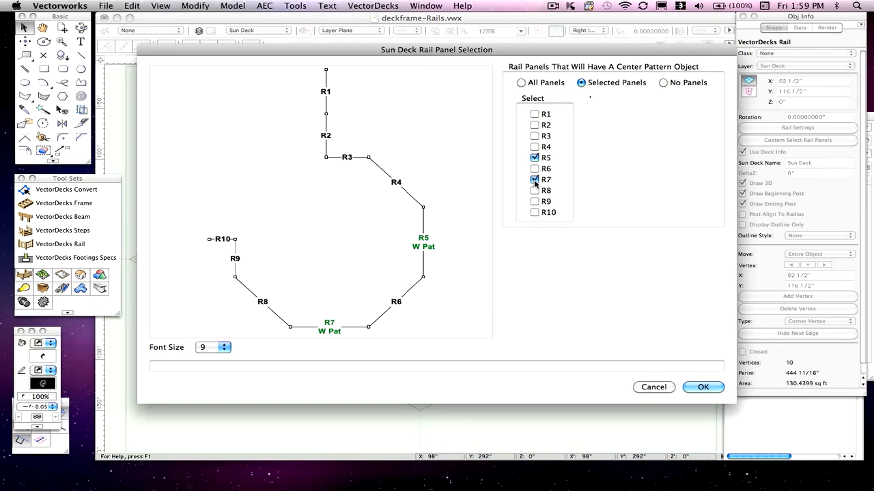
{"action": "left_click", "coordinate": [706, 388]}
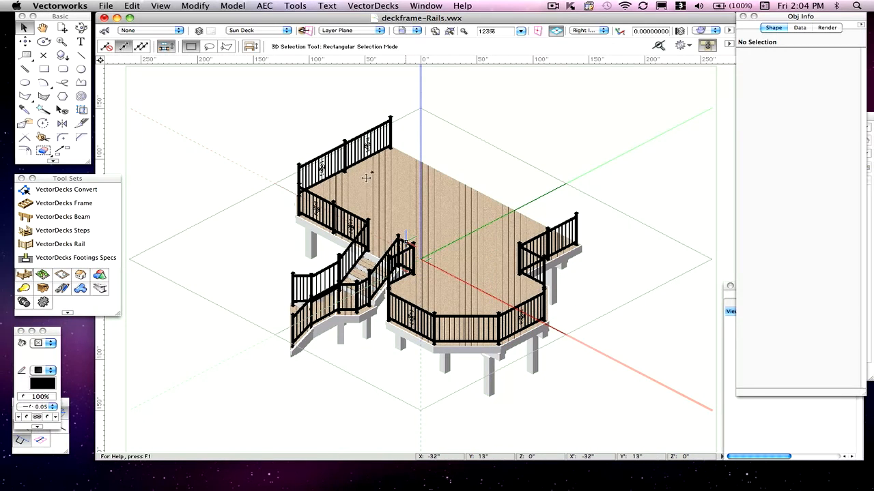
Remove the center pattern from panels R5, R3 and R1 of the other deck railing and apply the selection.
{"action": "left_click", "coordinate": [374, 127]}
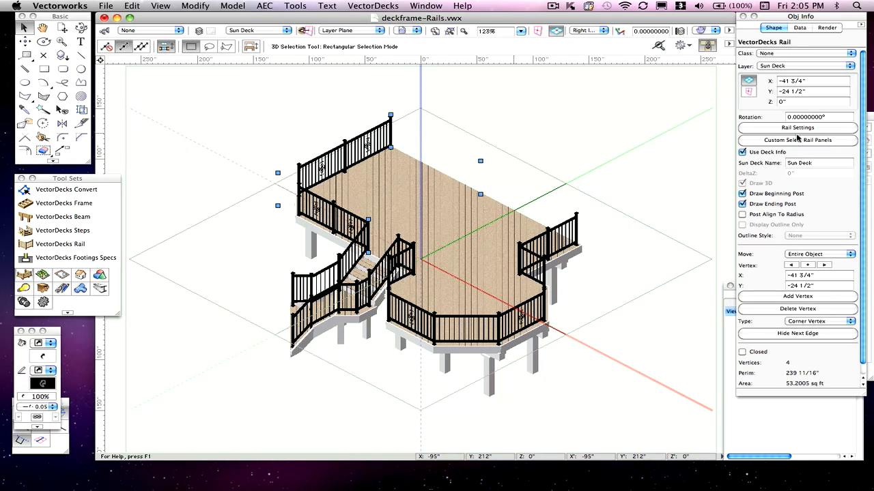
{"action": "left_click", "coordinate": [785, 140]}
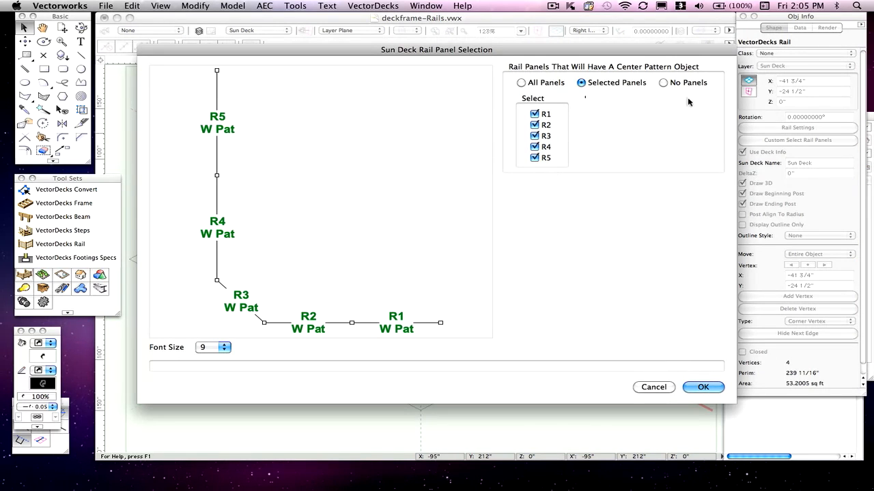
{"action": "left_click", "coordinate": [535, 159]}
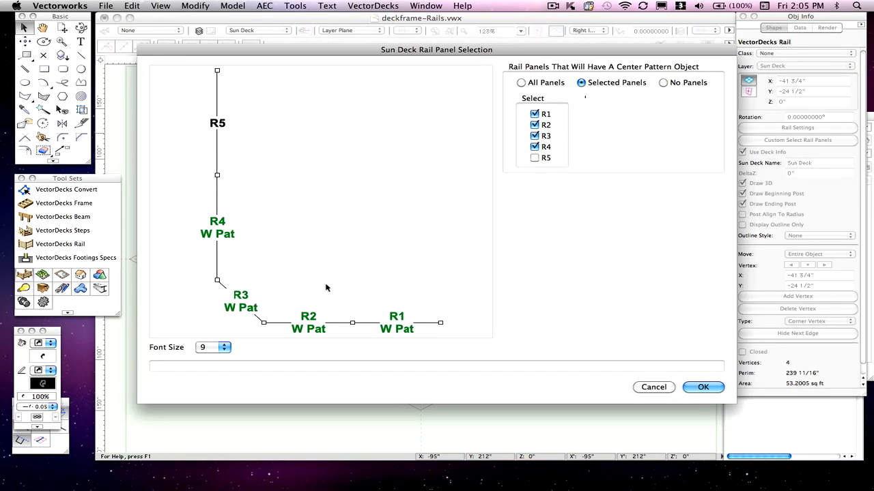
{"action": "left_click", "coordinate": [535, 135]}
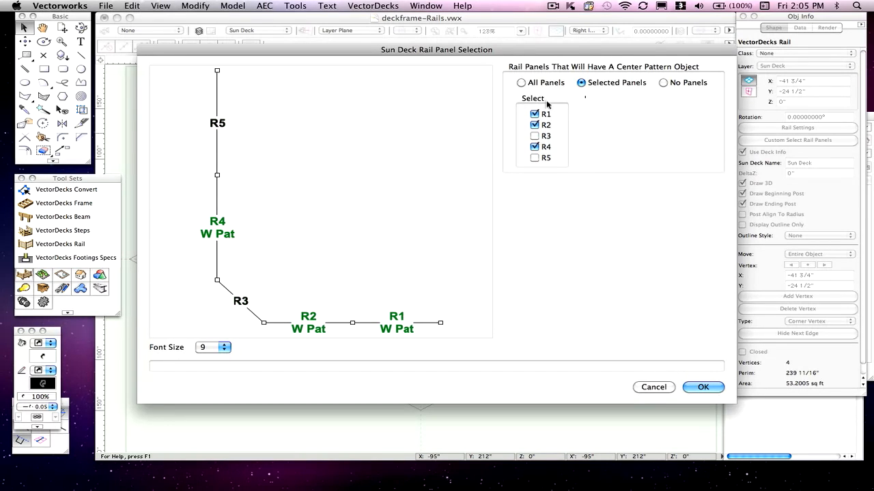
{"action": "left_click", "coordinate": [535, 114]}
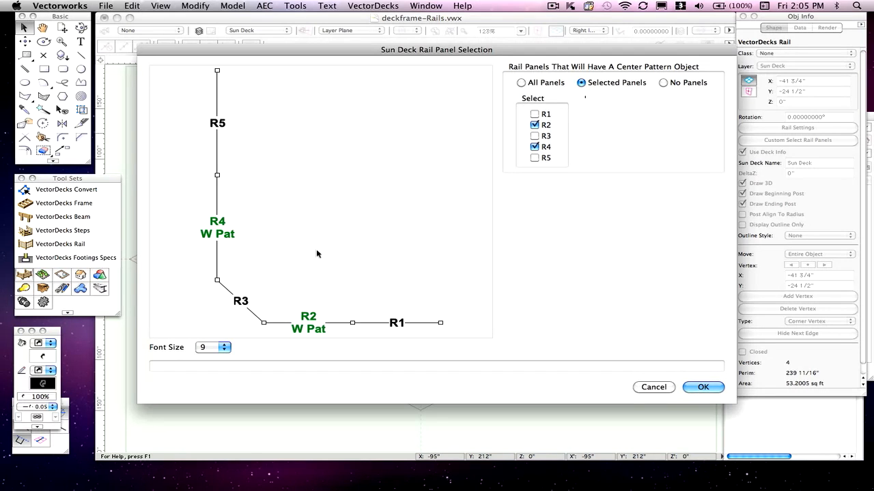
{"action": "left_click", "coordinate": [715, 387]}
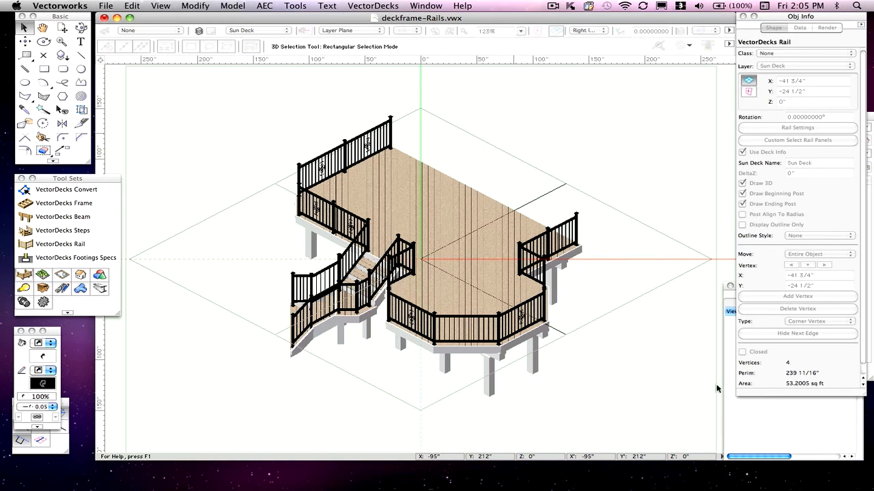
{"action": "left_click", "coordinate": [348, 75]}
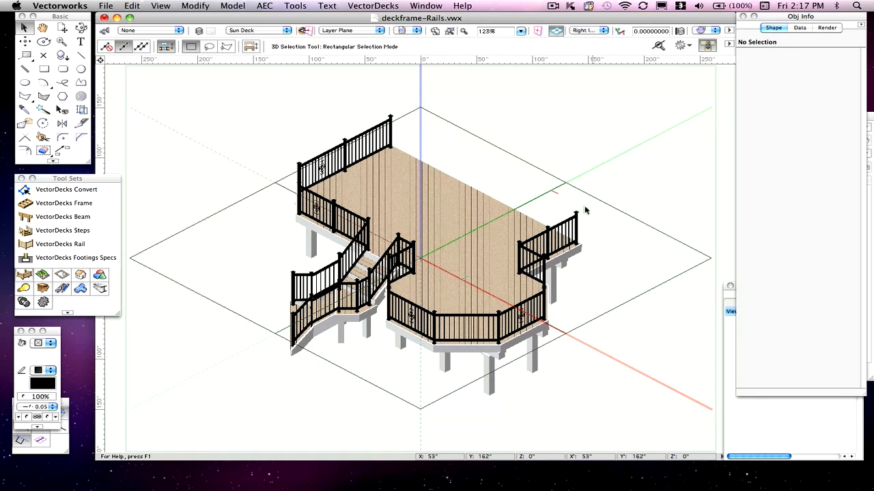
Select the deck frame and, separately, the four-vertex railing to compare their object settings.
{"action": "left_click", "coordinate": [485, 195]}
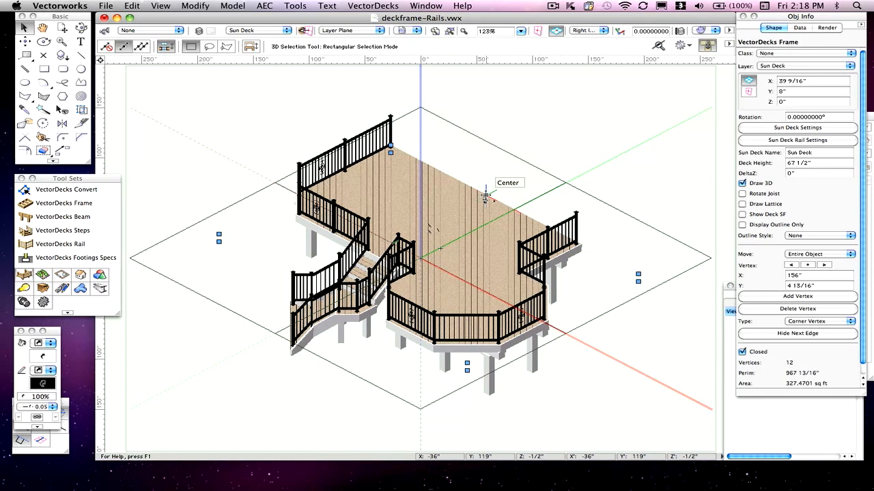
{"action": "left_click", "coordinate": [507, 176]}
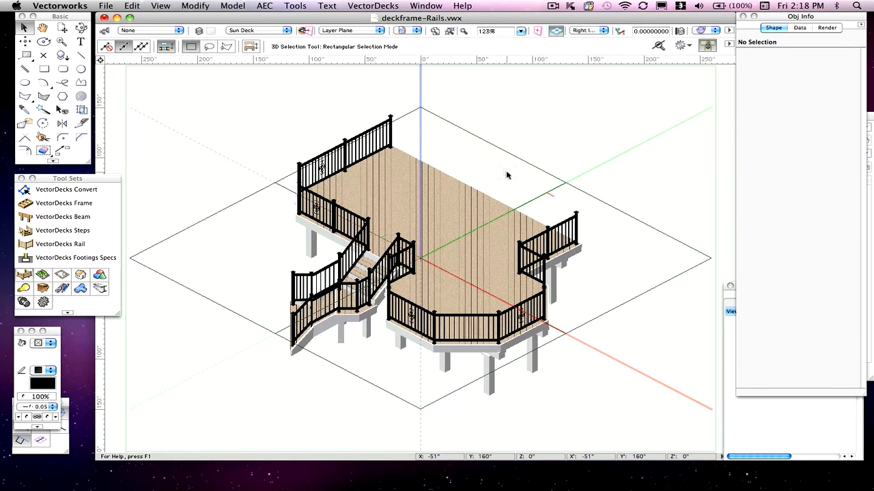
{"action": "left_click", "coordinate": [478, 194]}
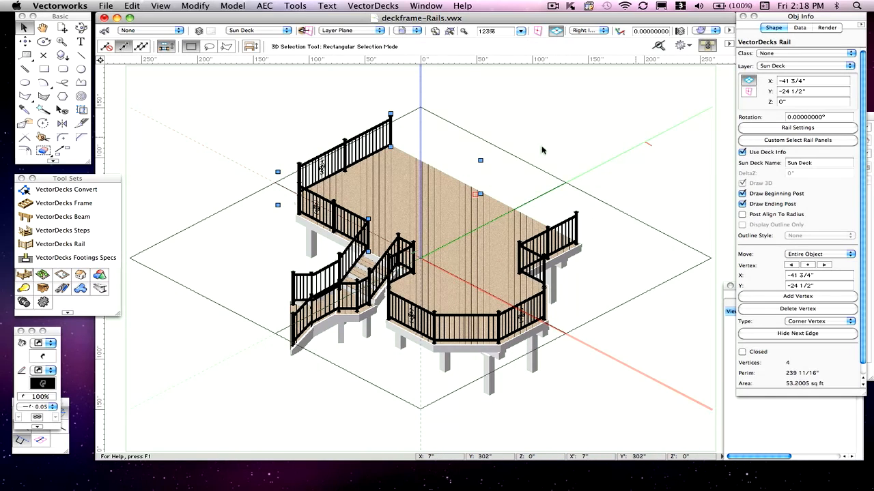
Change the railing center object to 36R DeKor Perfect in the sun deck frame's rail settings and apply it.
{"action": "left_click", "coordinate": [496, 197]}
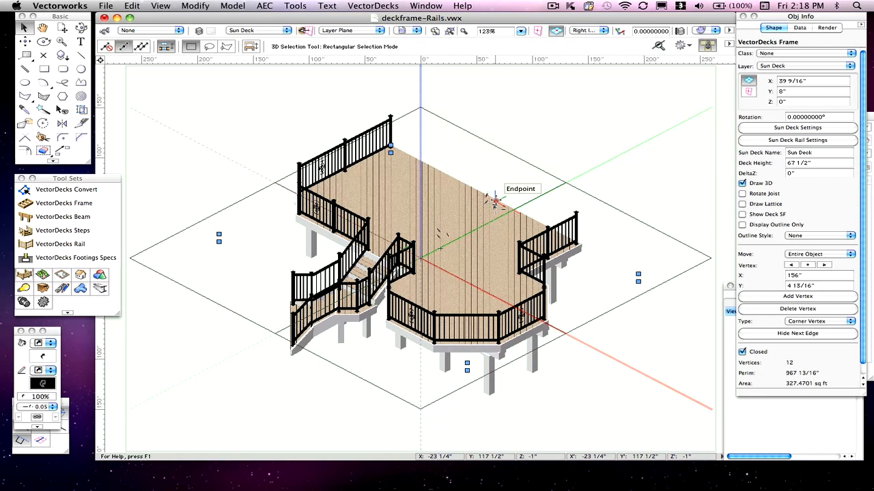
{"action": "left_click", "coordinate": [767, 141]}
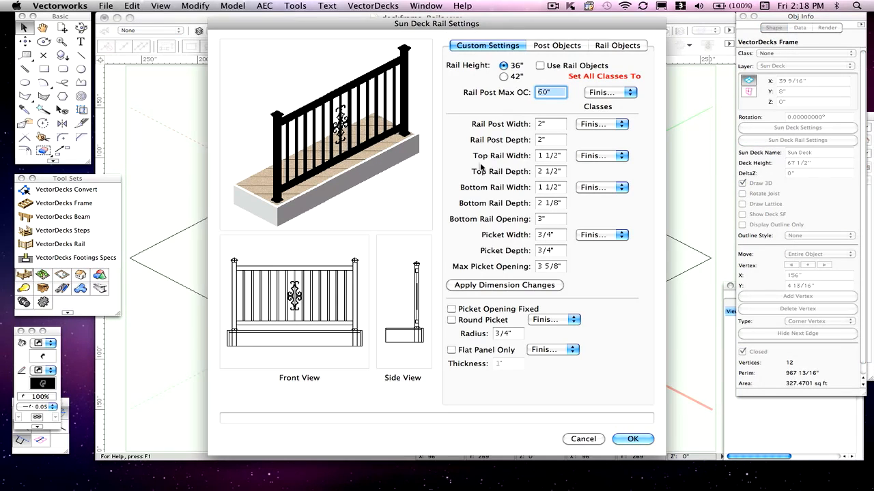
{"action": "left_click", "coordinate": [628, 46]}
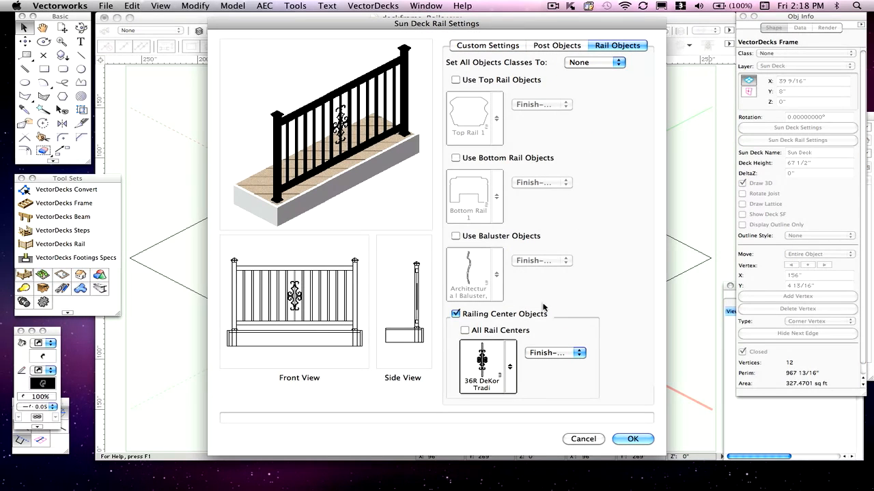
{"action": "left_click", "coordinate": [486, 369]}
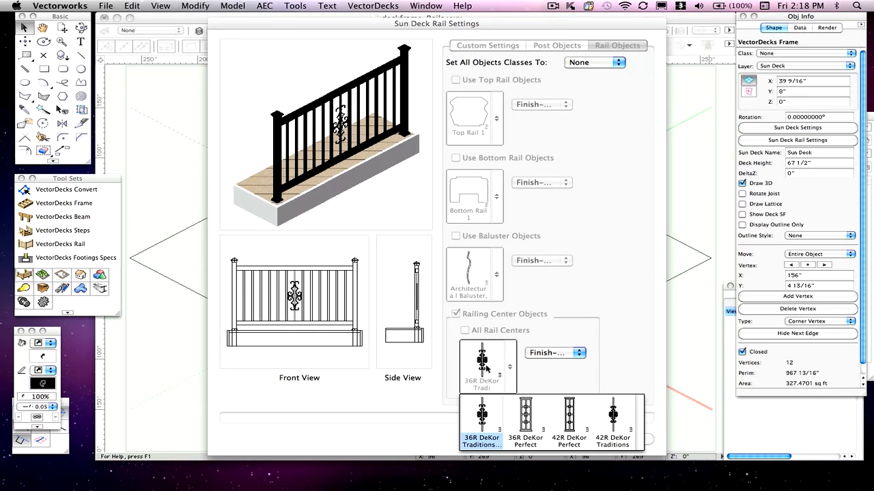
{"action": "left_click", "coordinate": [525, 418]}
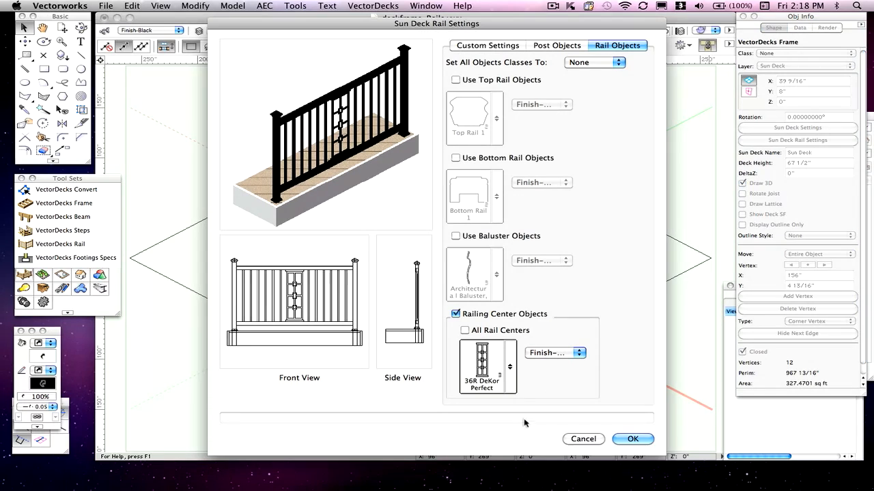
{"action": "left_click", "coordinate": [632, 440]}
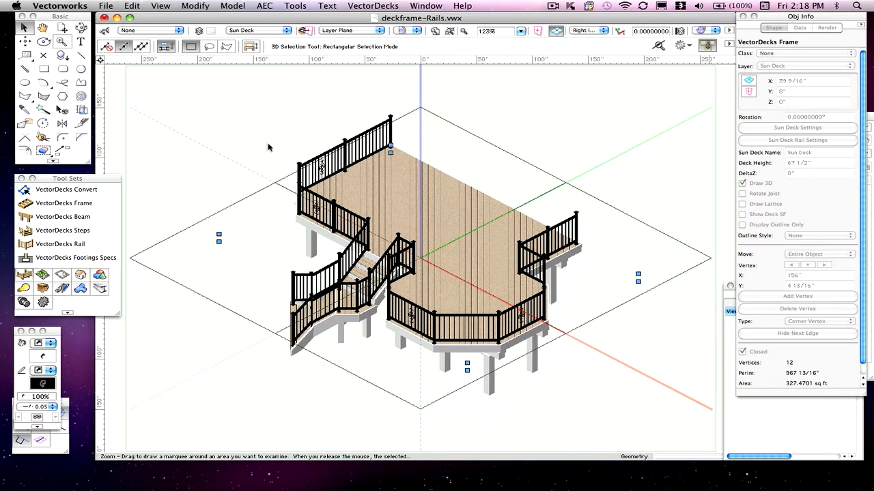
{"action": "key", "text": "z"}
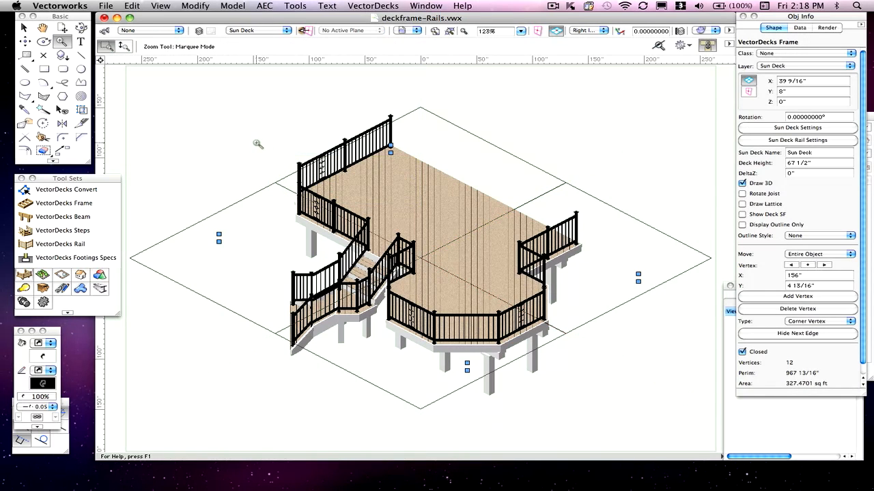
{"action": "left_click_drag", "start_coordinate": [258, 143], "coordinate": [568, 374]}
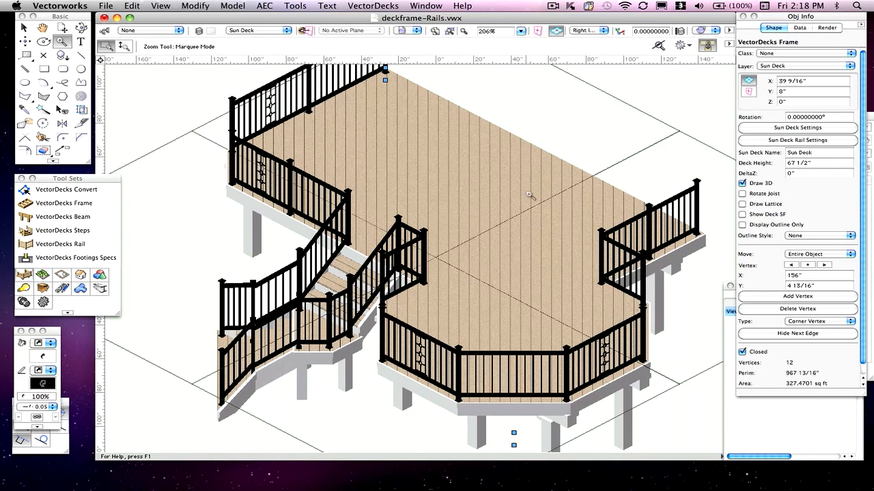
{"action": "key", "text": "super+4"}
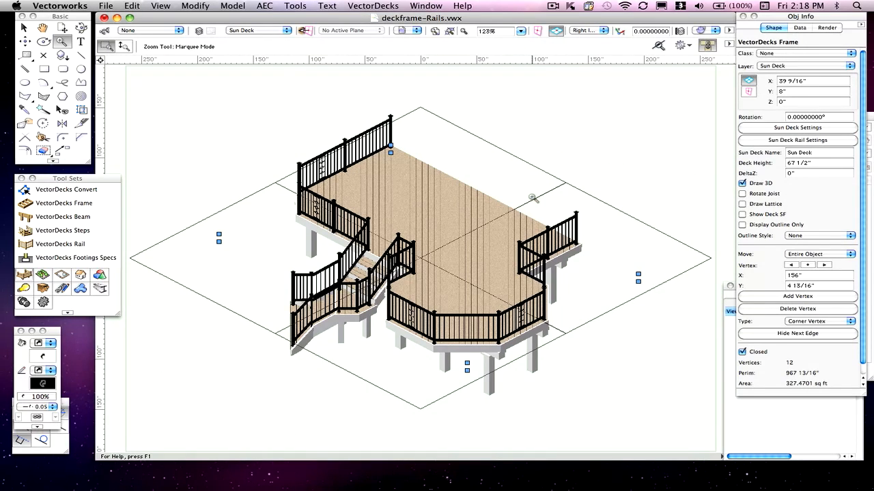